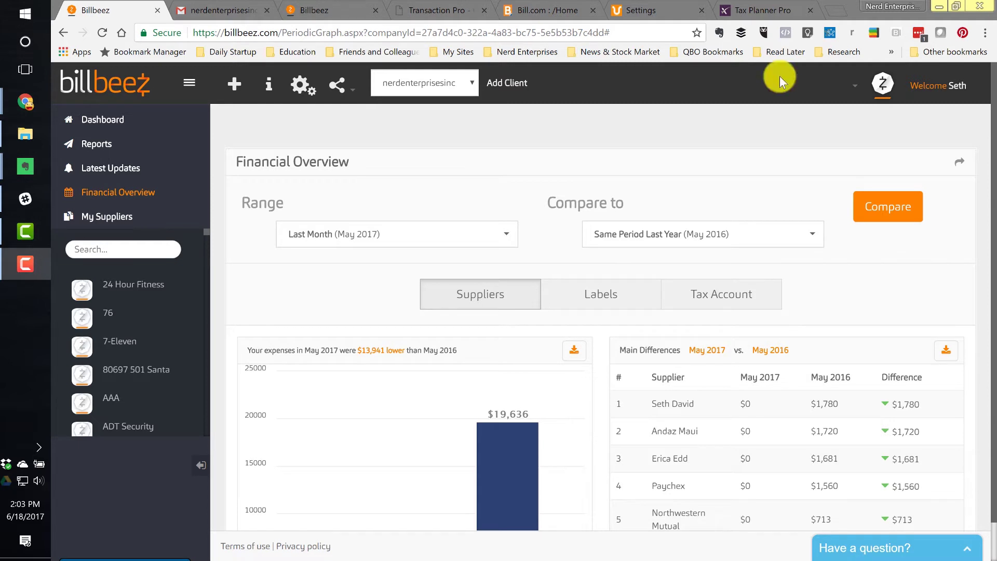
Step: Show Billbeez's Financial Overview for Last Month, comparing May 2017 expenses with May 2016
click(401, 130)
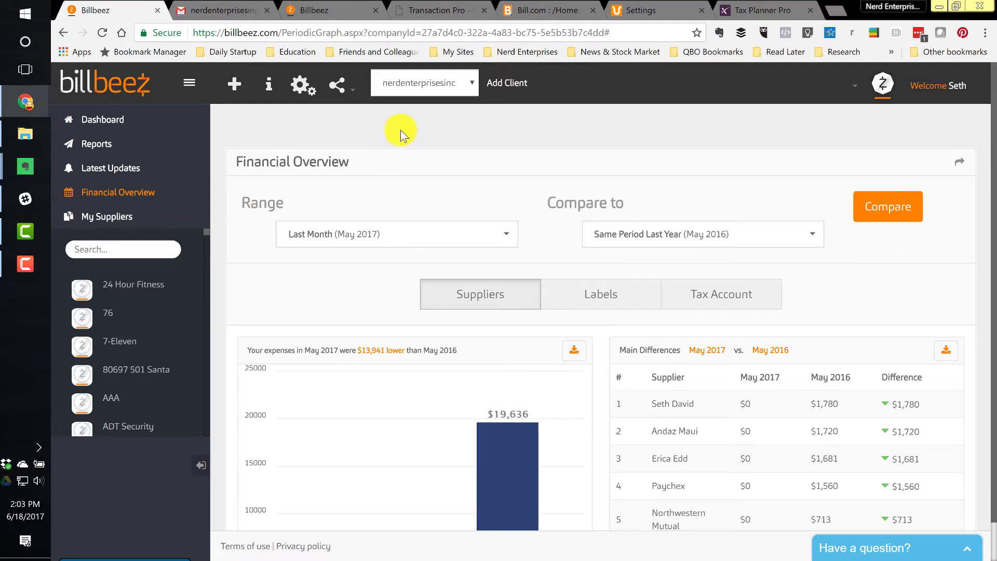
Step: Review the Suppliers comparison: bar chart, $5,695 vs $19,636 expense donuts, and Main Differences table
click(424, 283)
scroll(391, 282, down, 1)
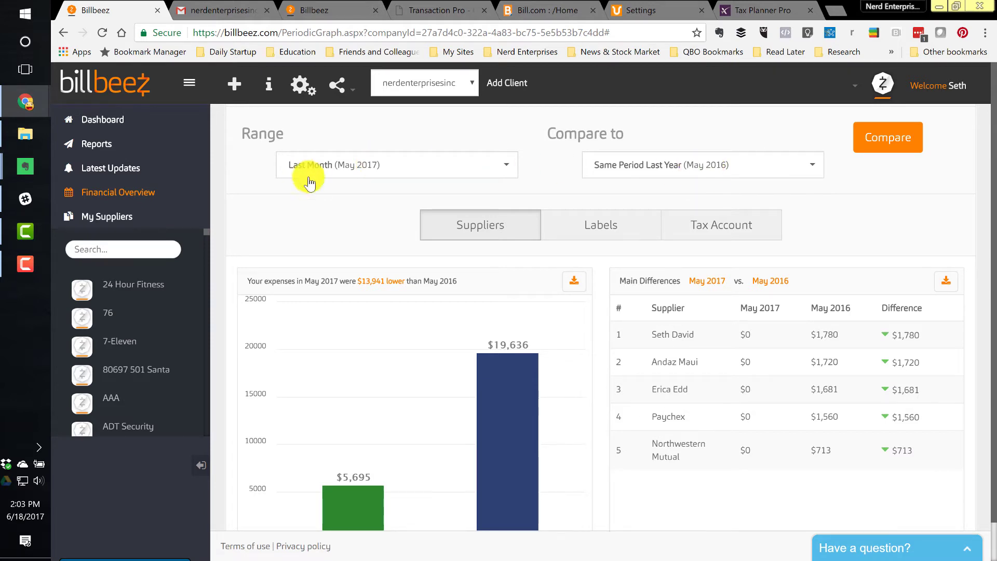
scroll(327, 221, down, 2)
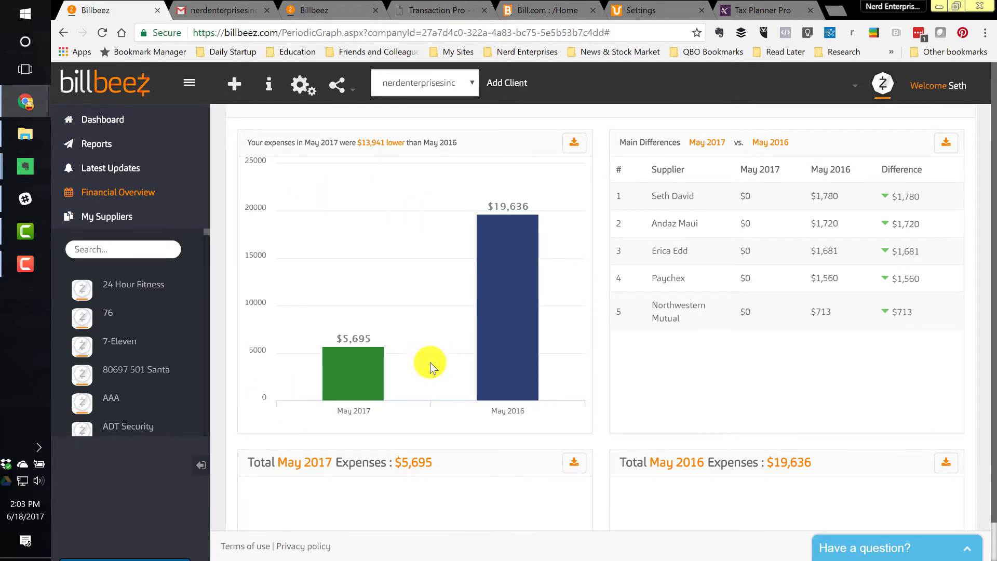
scroll(432, 313, down, 5)
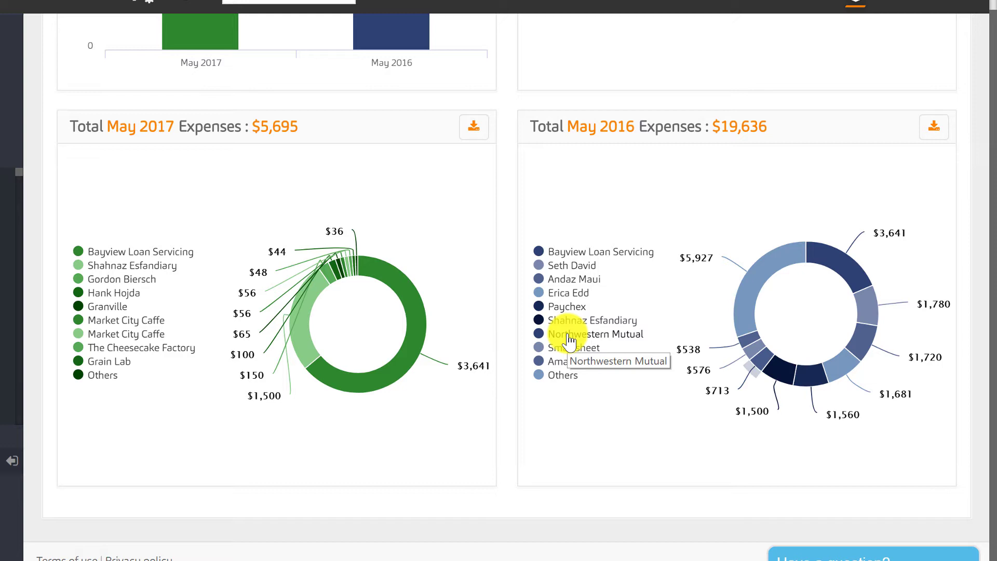
scroll(569, 340, up, 8)
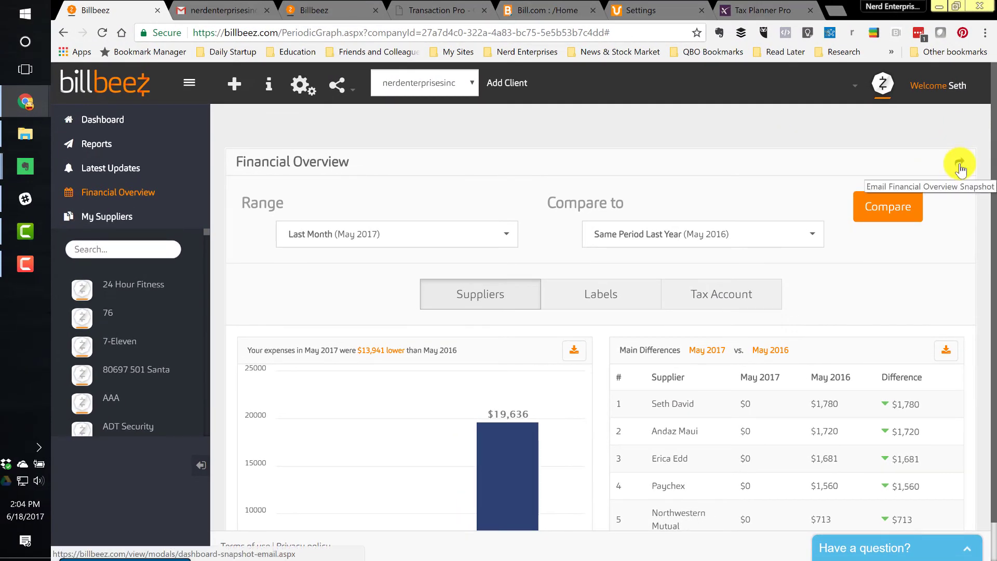
Step: Check the emailed Financial Overview snapshot in Gmail, then return to the Billbeez Dashboard
click(219, 11)
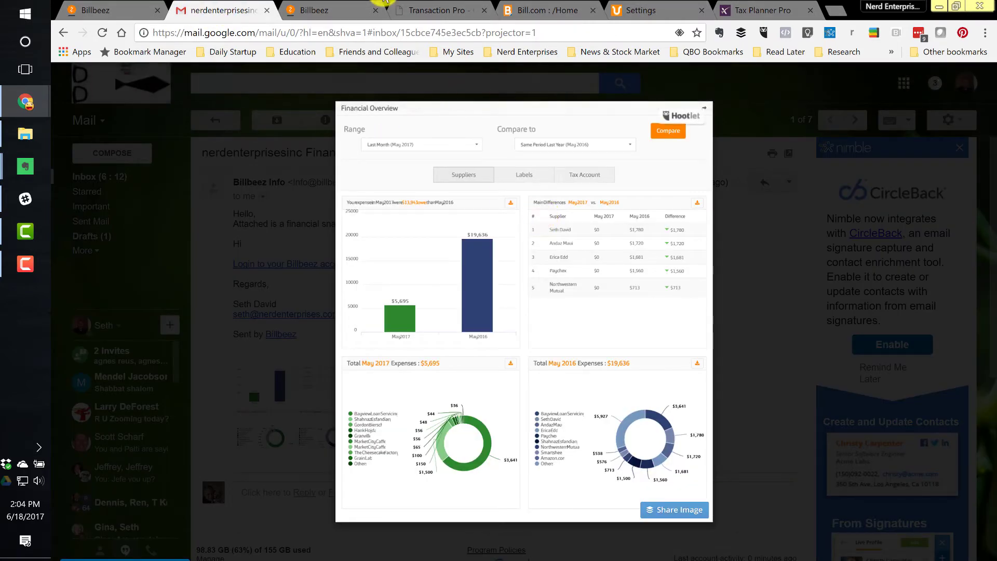
click(331, 11)
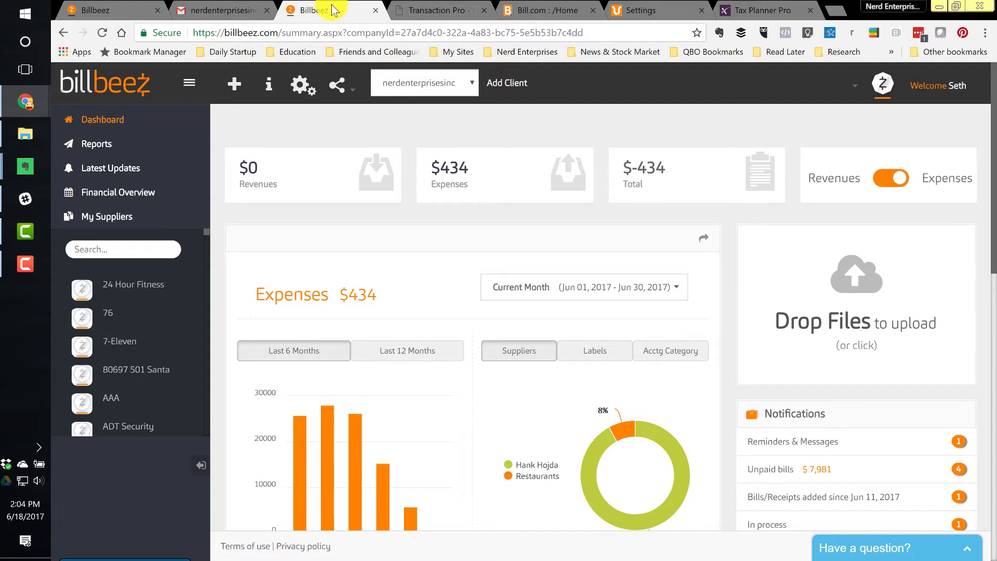
scroll(435, 262, down, 3)
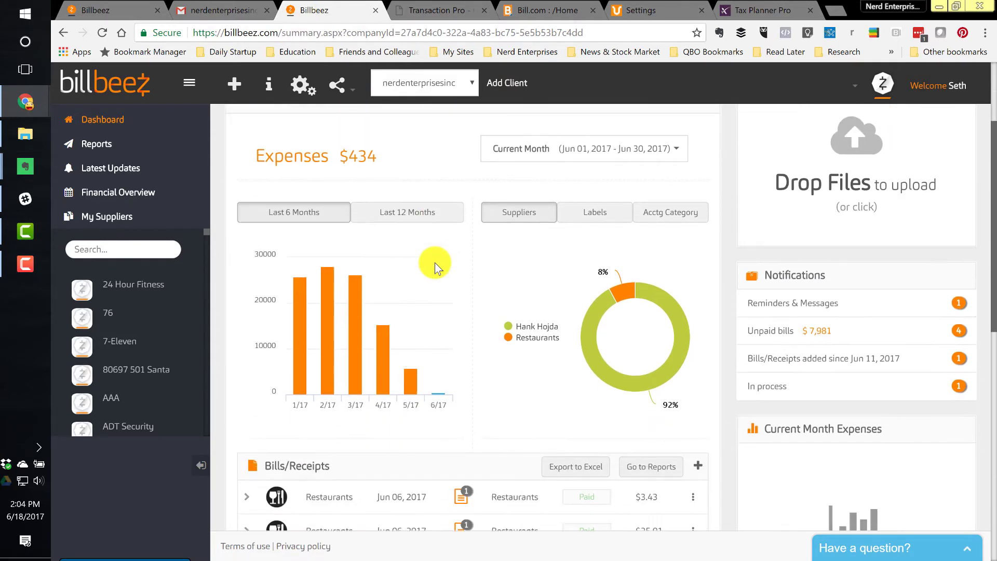
scroll(444, 263, down, 2)
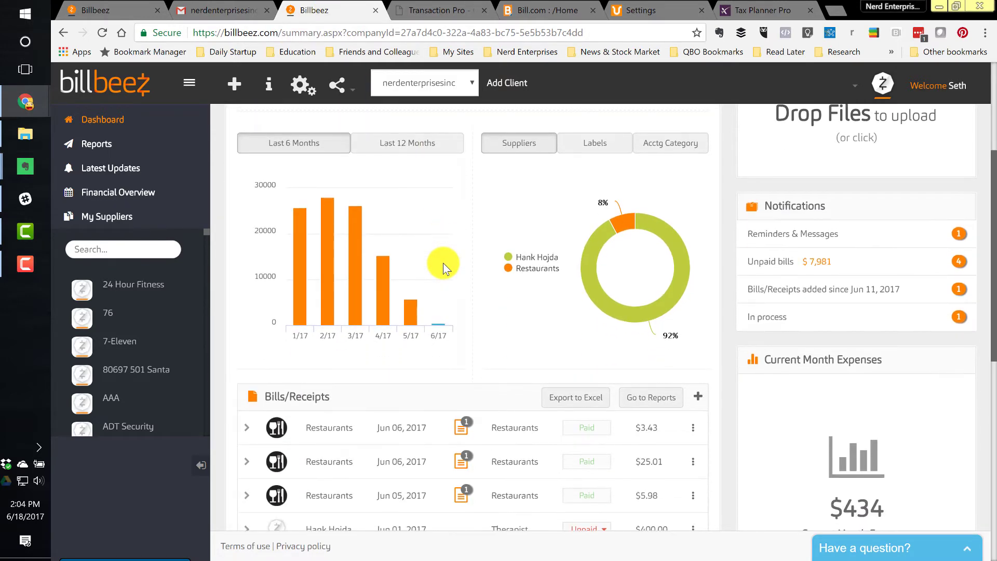
scroll(444, 263, down, 3)
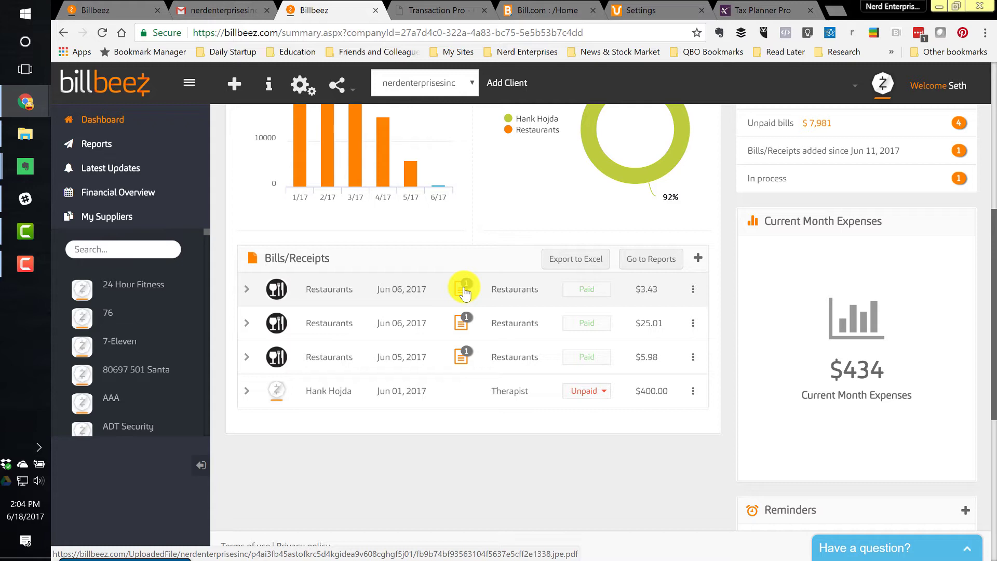
scroll(462, 288, up, 2)
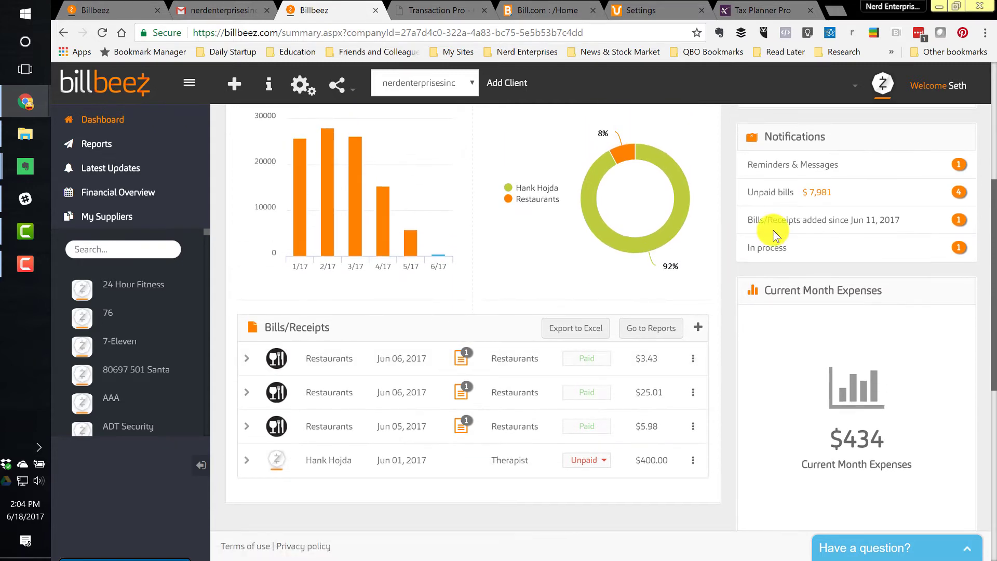
scroll(774, 222, up, 3)
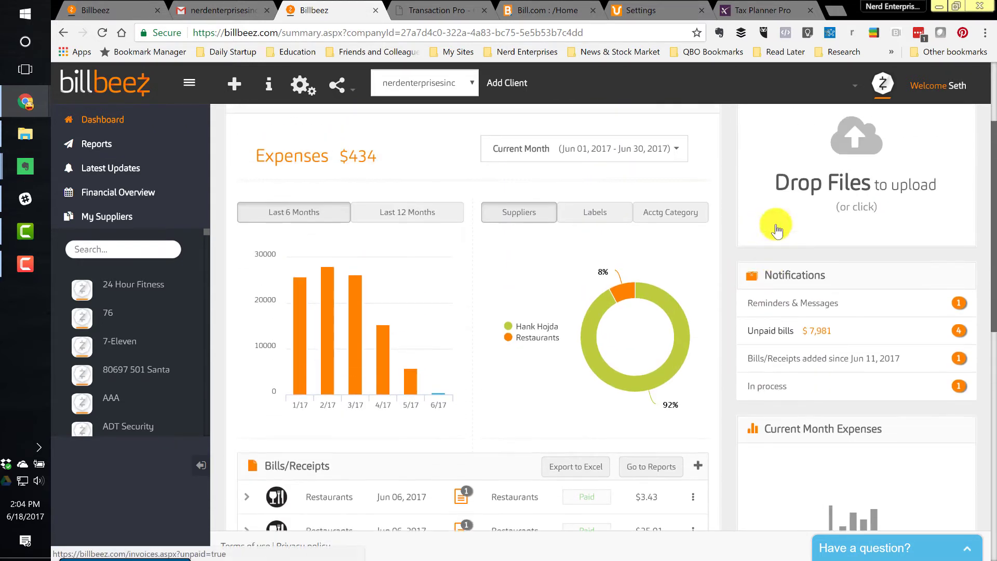
Step: Show Reminders & Messages and highlight the missing Google bill's Apr 01–Apr 30, 2017 range
click(784, 305)
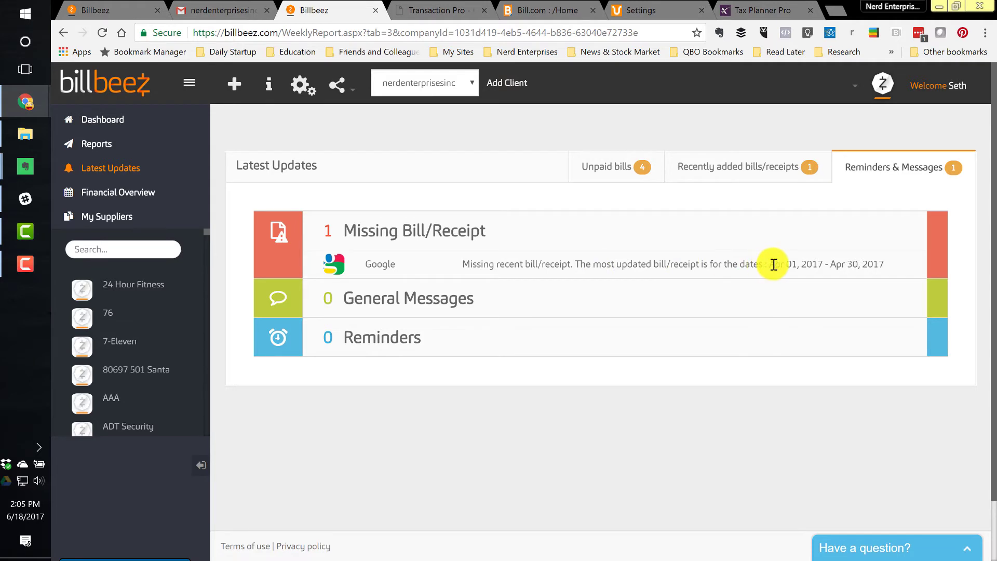
drag(770, 264, 868, 262)
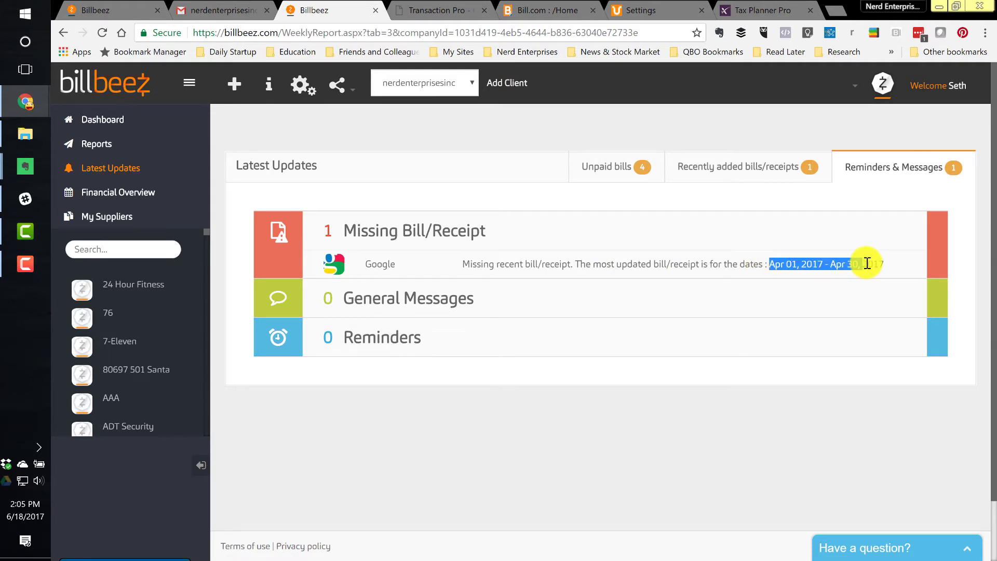
Step: Start a new Invoices import in Transaction Pro Importer and upload Invoice Import File.xlsx
click(435, 12)
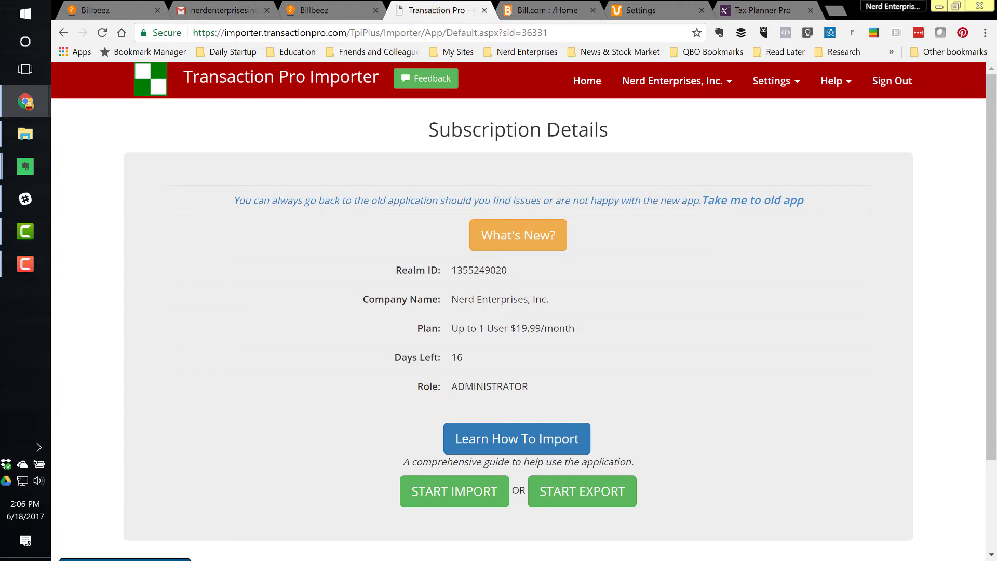
scroll(229, 395, down, 2)
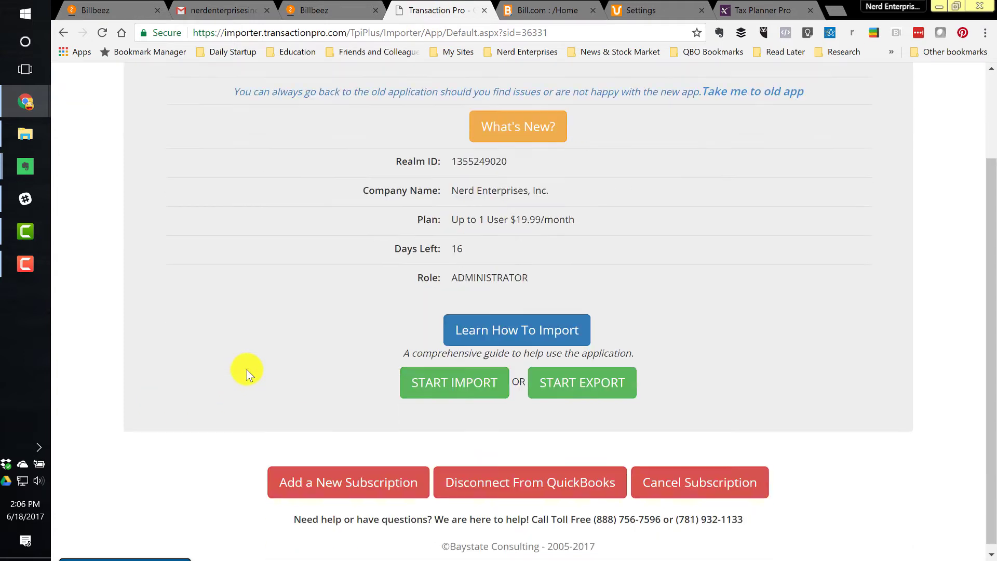
click(459, 382)
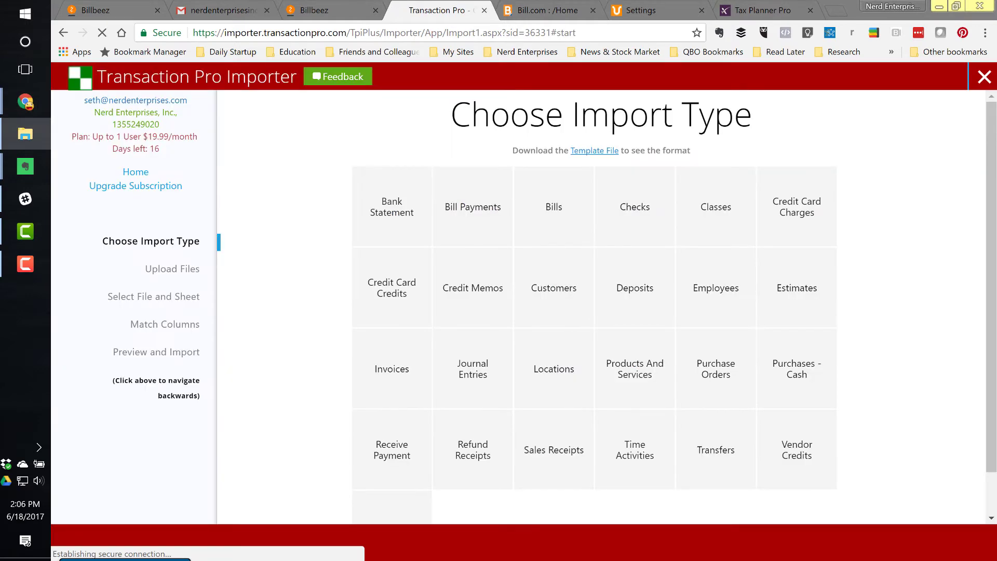
click(382, 387)
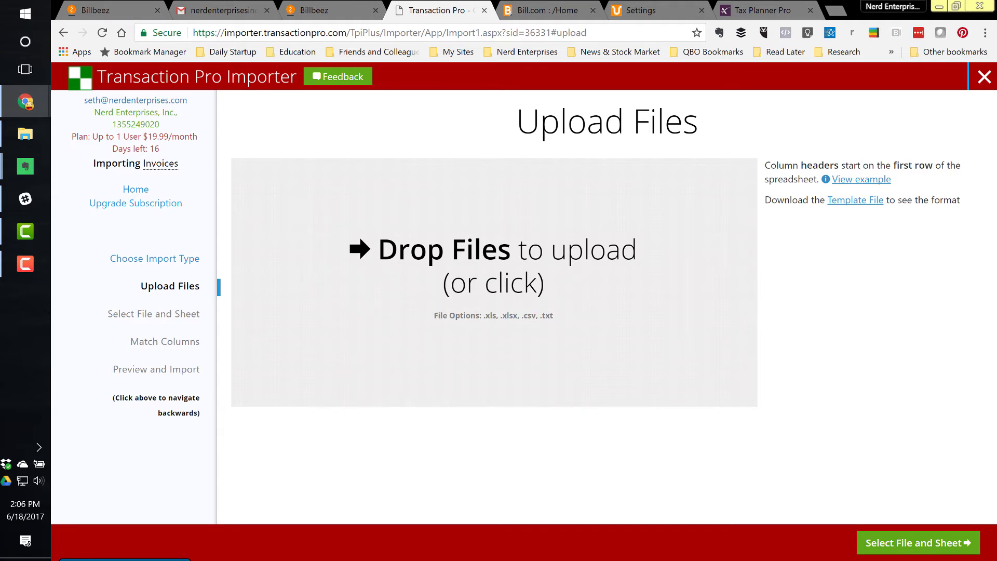
drag(945, 263, 423, 288)
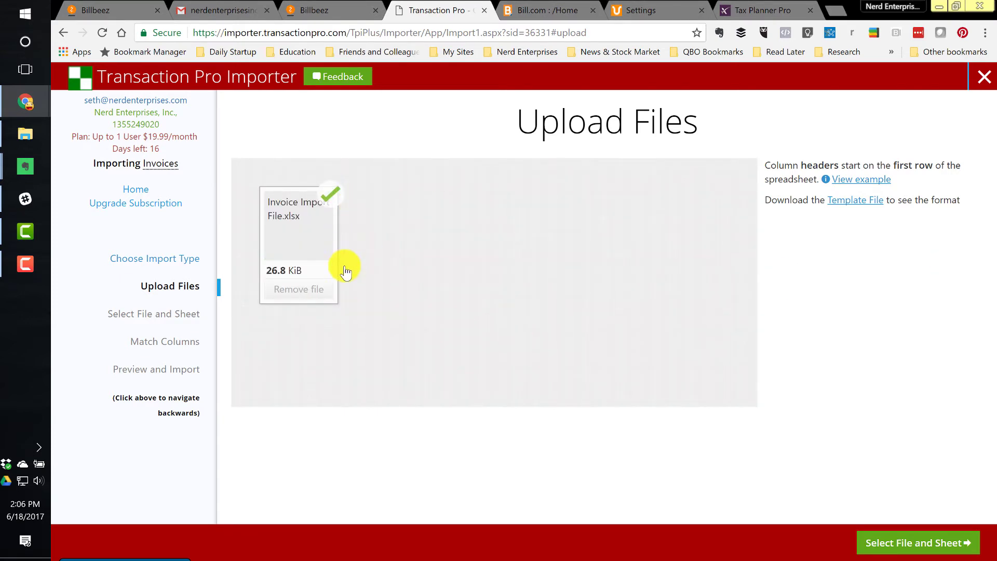
click(910, 549)
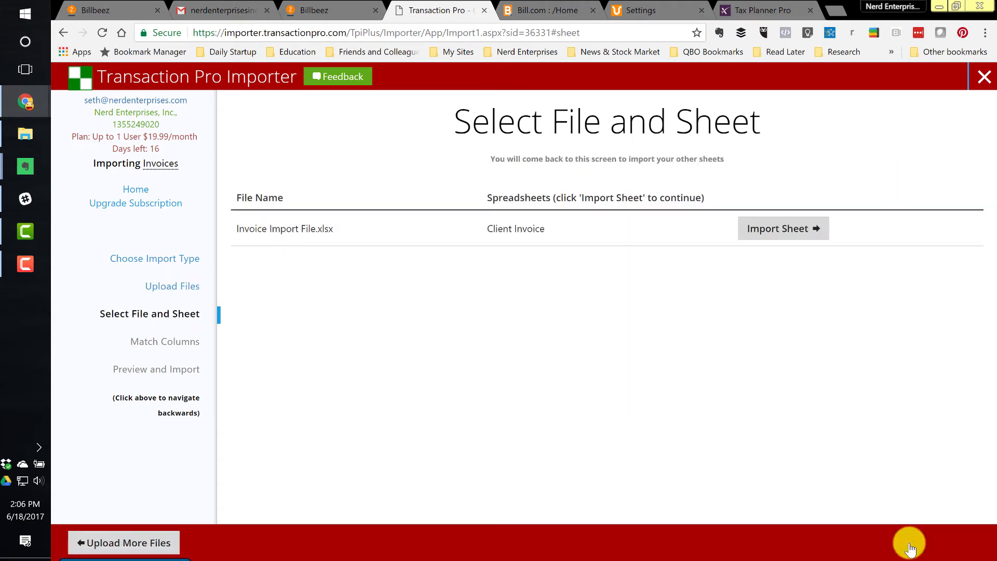
Step: Import the Client Invoice sheet, mapping RefNumber, Customer and TxnDate to Invoice Number, Project ID & Description, Invoice Date
click(756, 228)
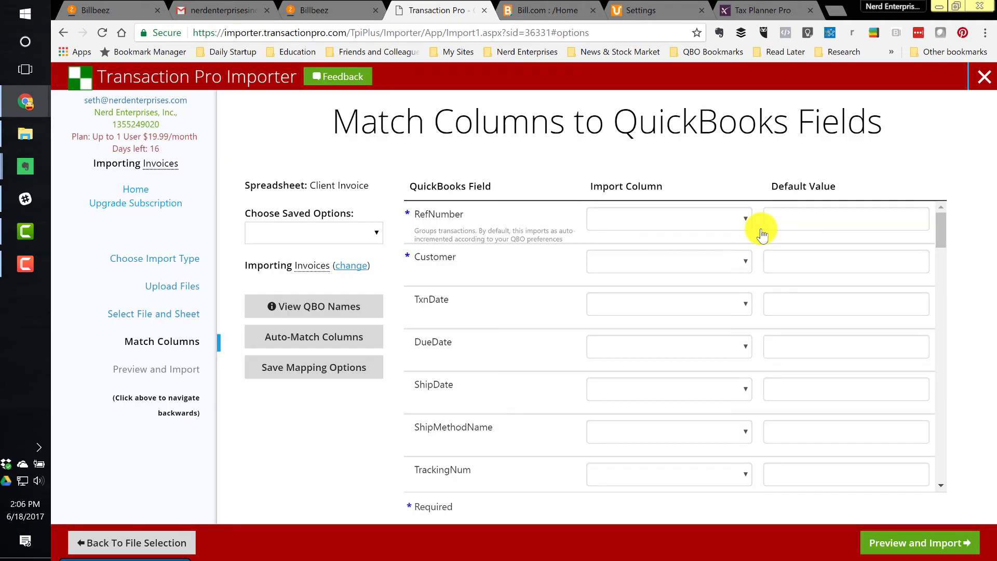
click(733, 223)
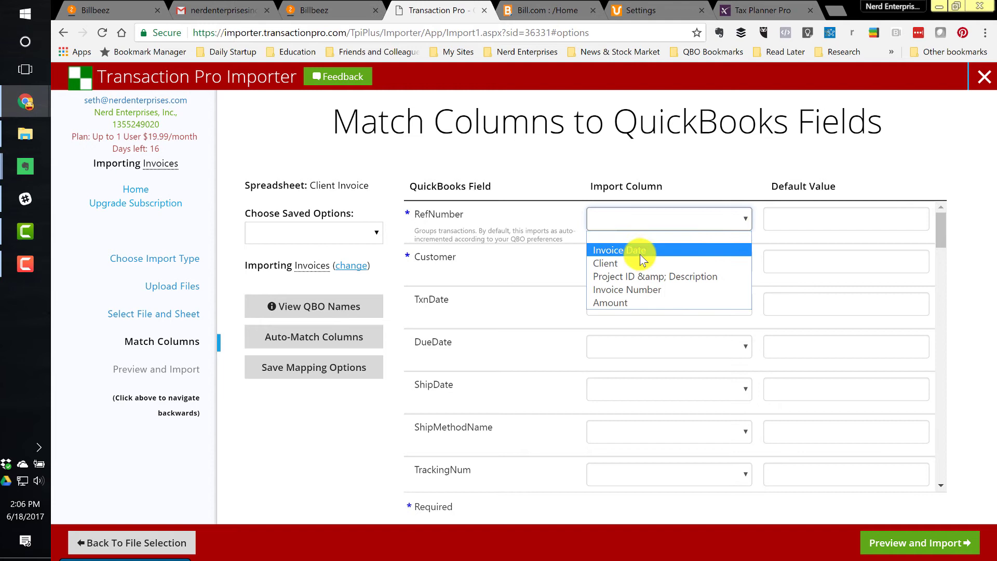
click(642, 289)
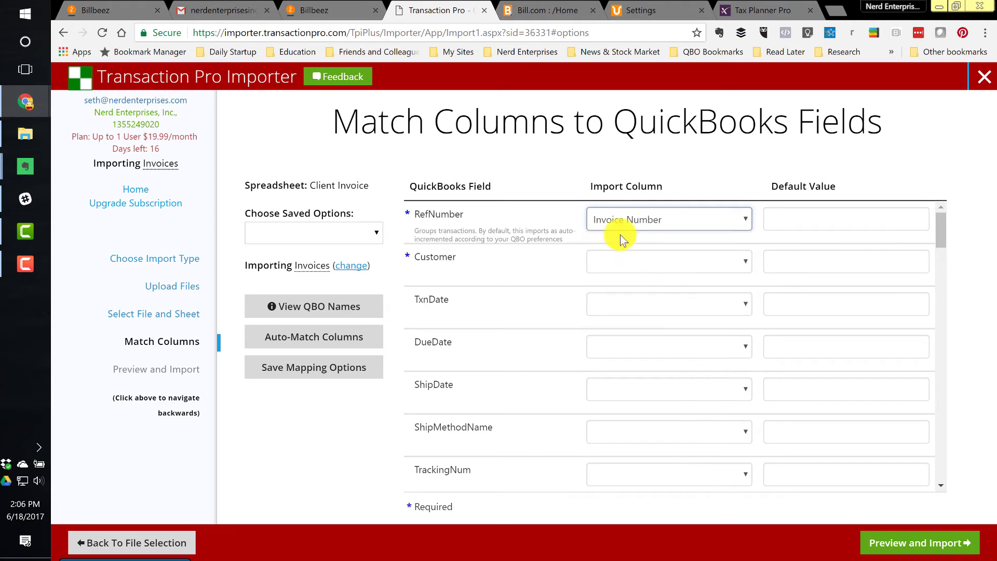
click(655, 261)
click(645, 319)
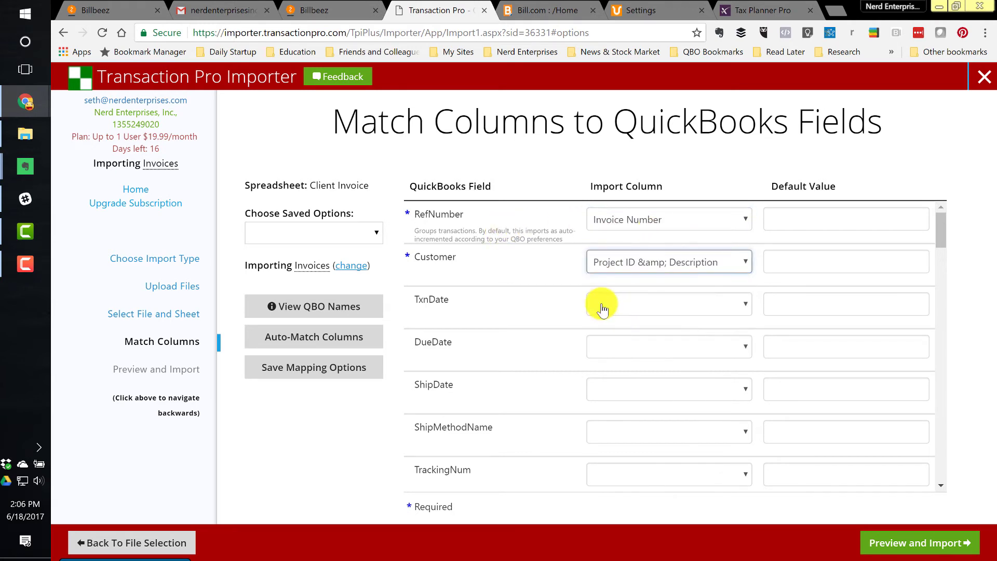
click(648, 313)
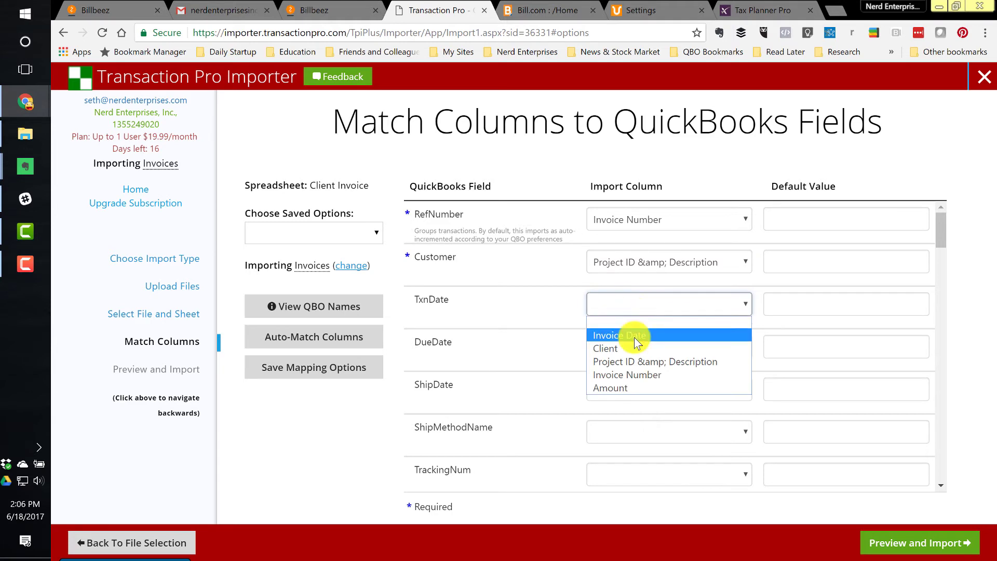
click(602, 335)
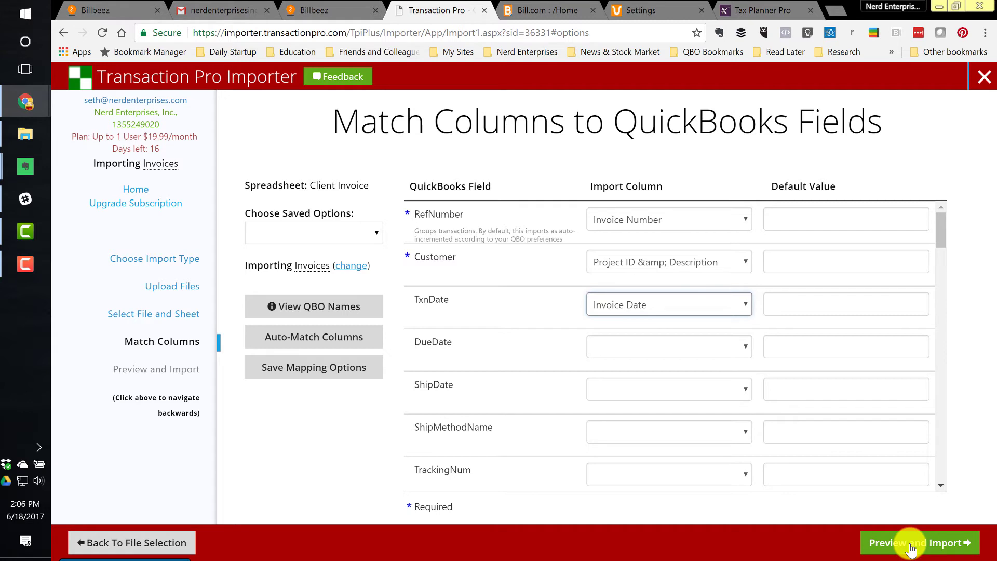
key(alt+Tab)
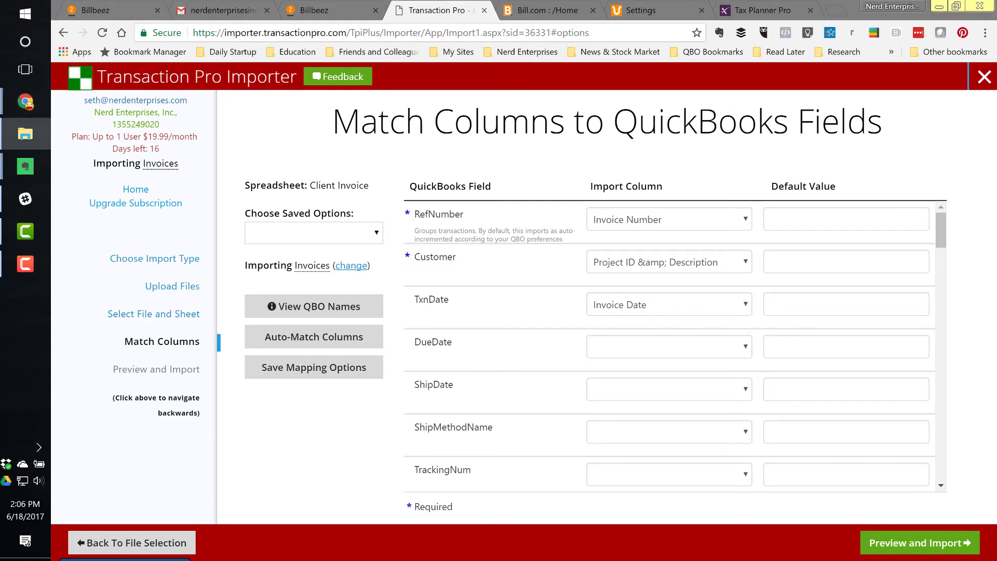
key(alt+Tab)
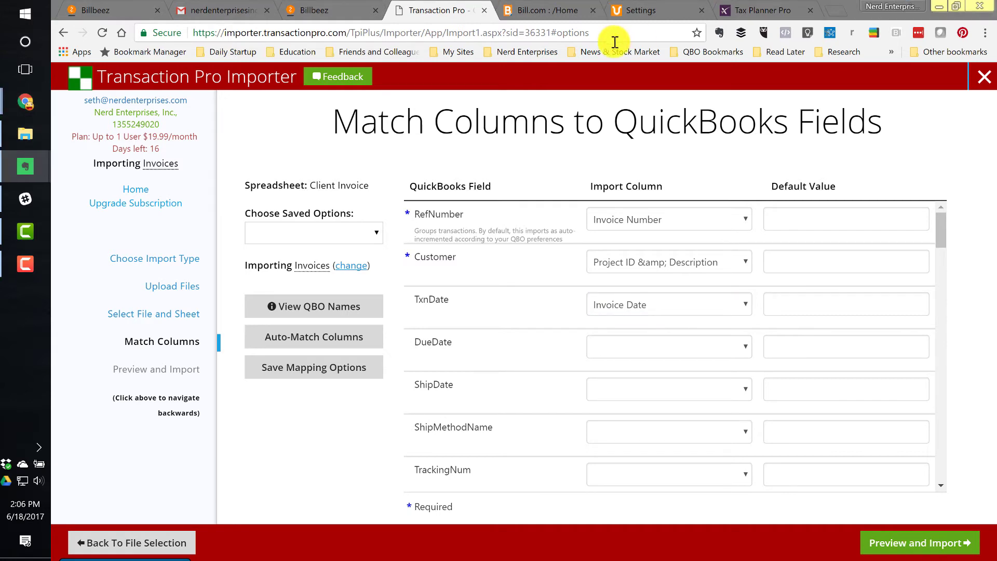
Step: Look over the Bill.com Home dashboard, then switch to Webgility Unify's Settings page
click(563, 12)
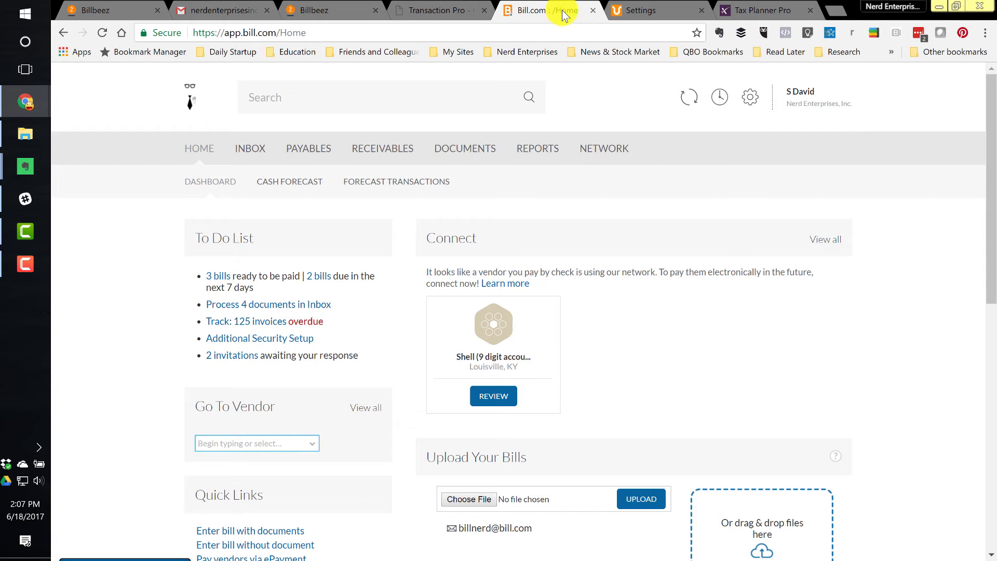
click(652, 11)
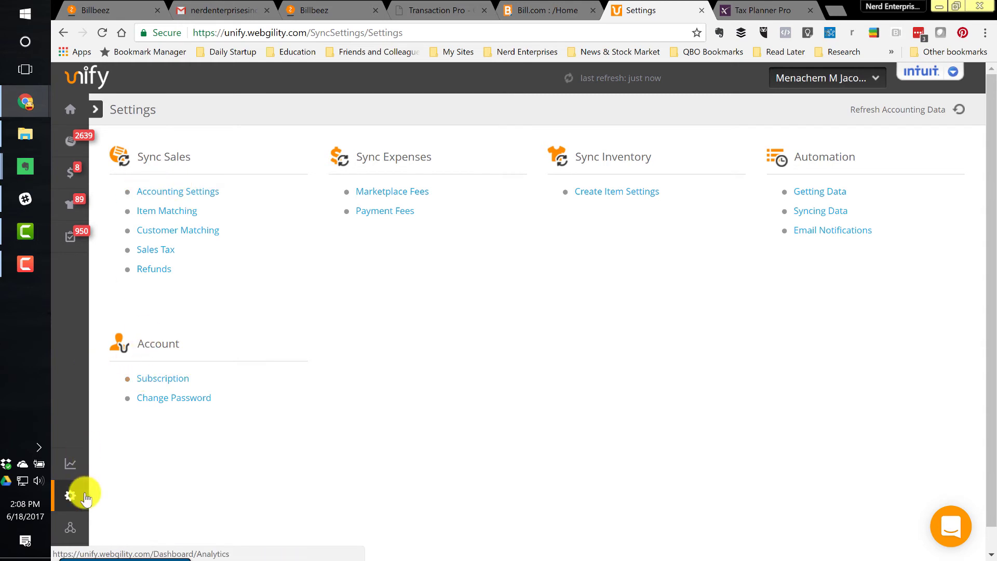
Step: Open Unify's Sync Sales Accounting Settings, where PP SALES records Sales Receipts to Clearing - PP Materials
click(72, 539)
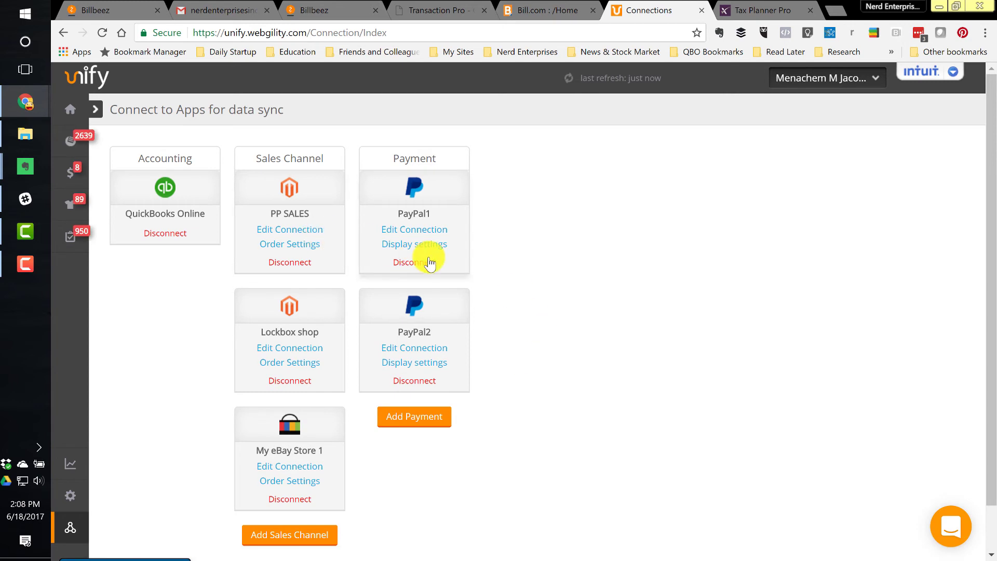
mouse_move(70, 204)
mouse_move(73, 491)
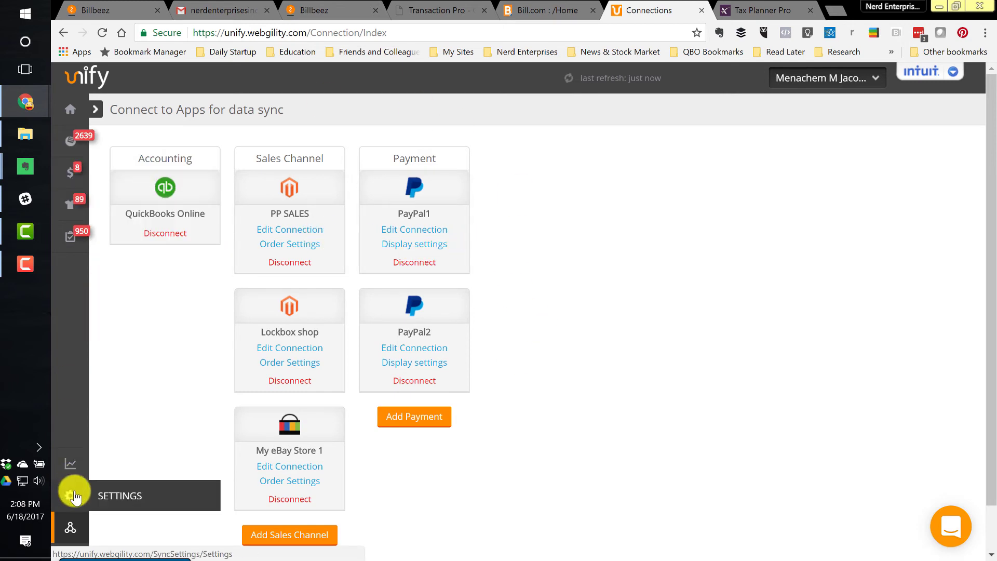
click(128, 502)
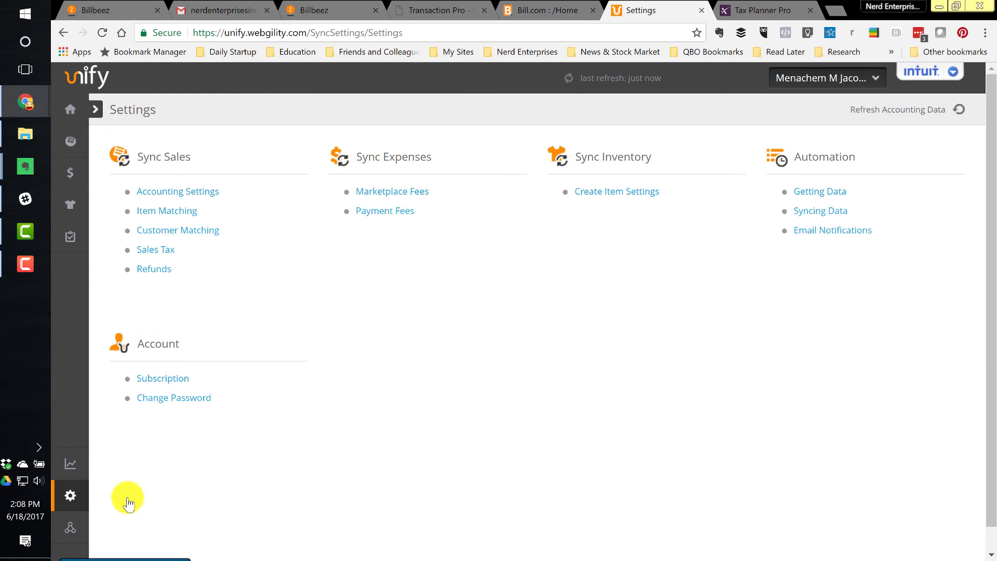
click(183, 196)
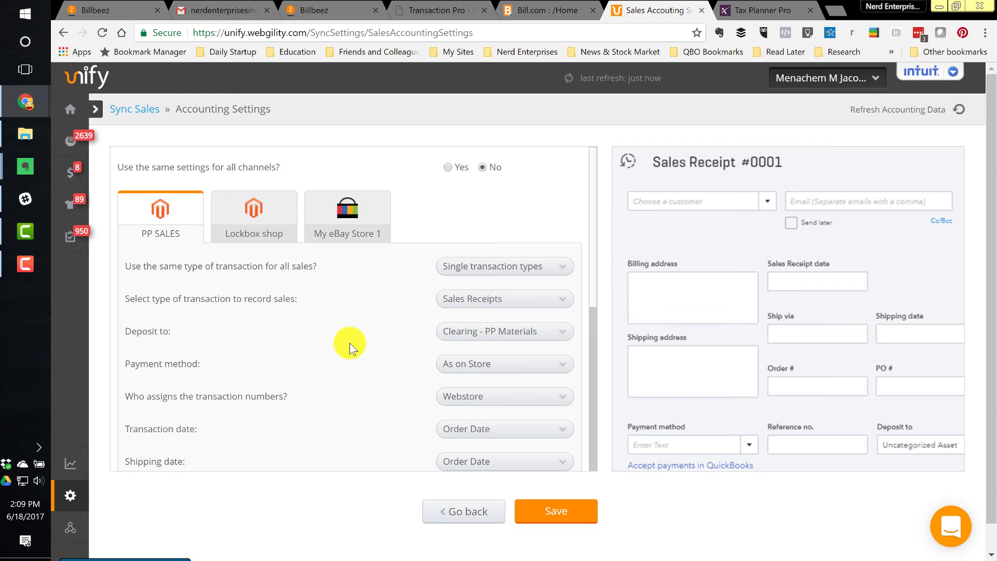
Step: Switch to Tax Planner Pro's Dashboard showing $0 Total Tax Due and income-by-month and income-by-source charts
click(759, 16)
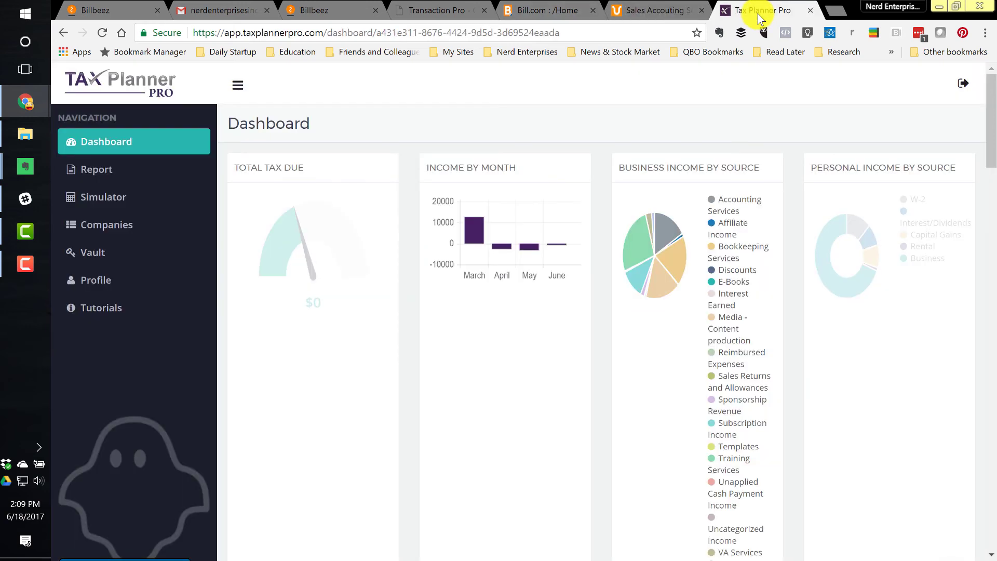